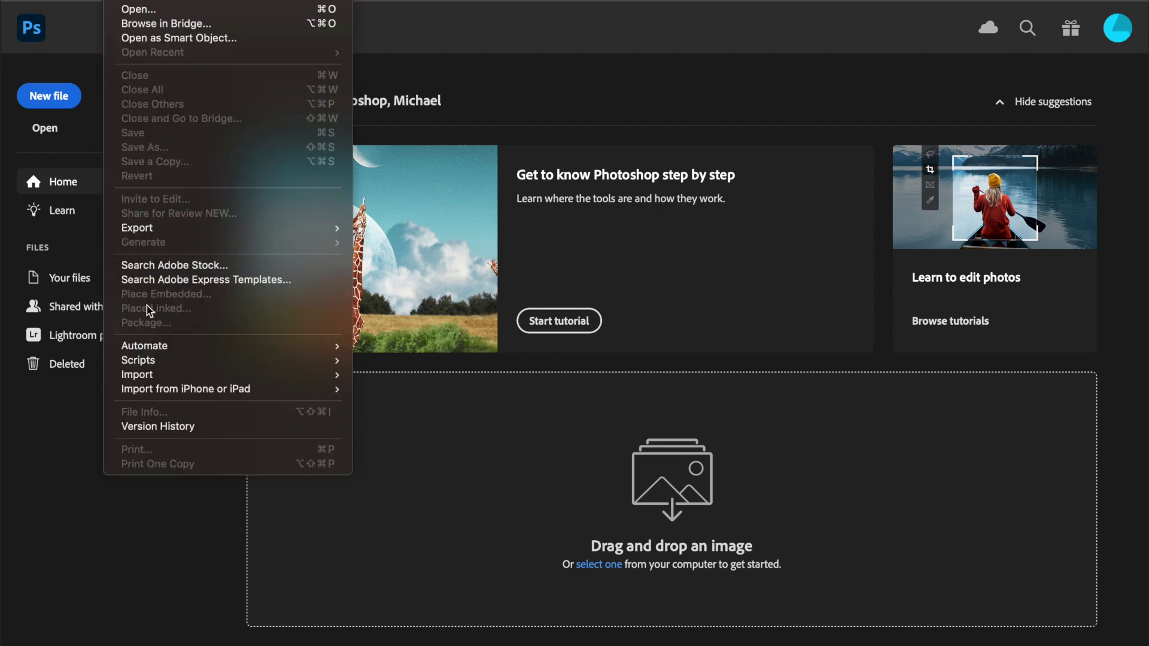
Open the Contact Sheet II dialog from File > Automate
{"action": "mouse_move", "coordinate": [146, 347]}
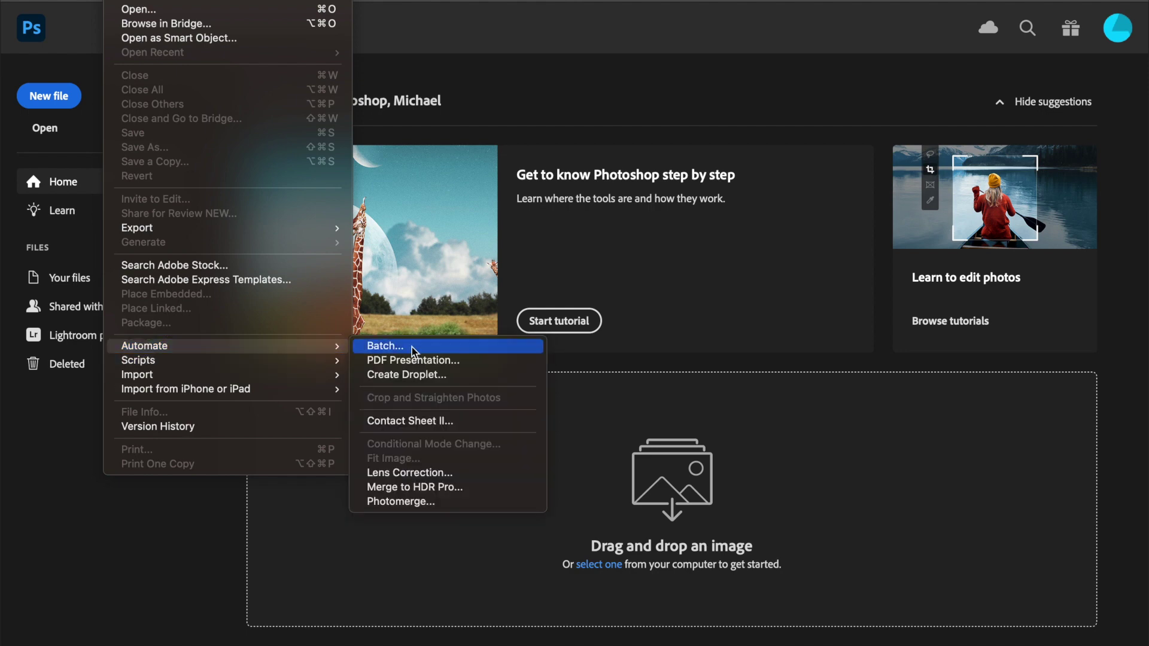
{"action": "left_click", "coordinate": [419, 425]}
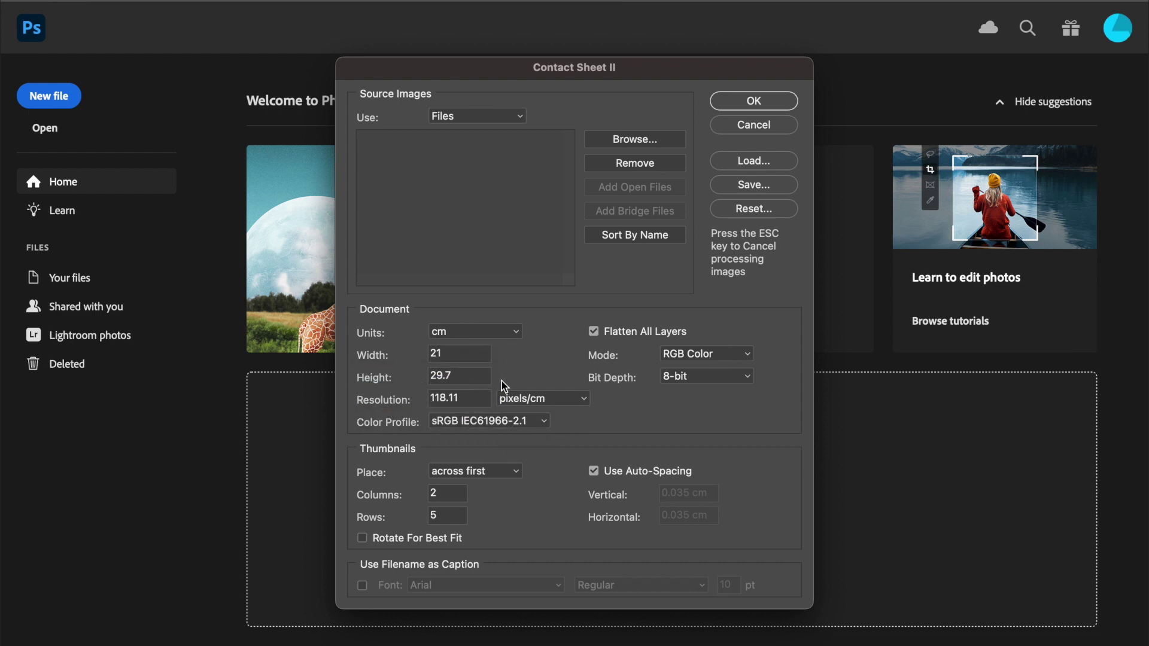
Set the contact sheet grid to 5 columns by 6 rows, with filename captions
{"action": "left_click", "coordinate": [444, 496]}
{"action": "double_click", "coordinate": [444, 495]}
{"action": "type", "text": "5"}
{"action": "left_click", "coordinate": [438, 516]}
{"action": "double_click", "coordinate": [439, 516]}
{"action": "type", "text": "6"}
{"action": "left_click", "coordinate": [363, 585]}
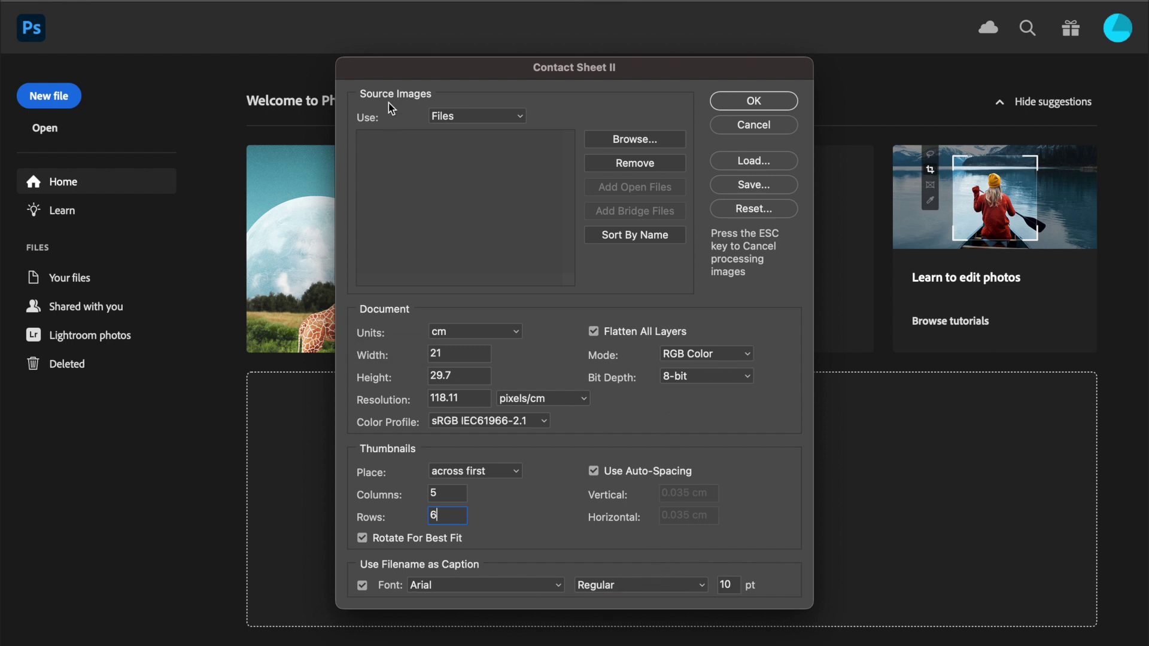
{"action": "left_click", "coordinate": [471, 120]}
Use the Desktop's For Contact Sheets folder as the source and generate the contact sheets
{"action": "left_click", "coordinate": [443, 146]}
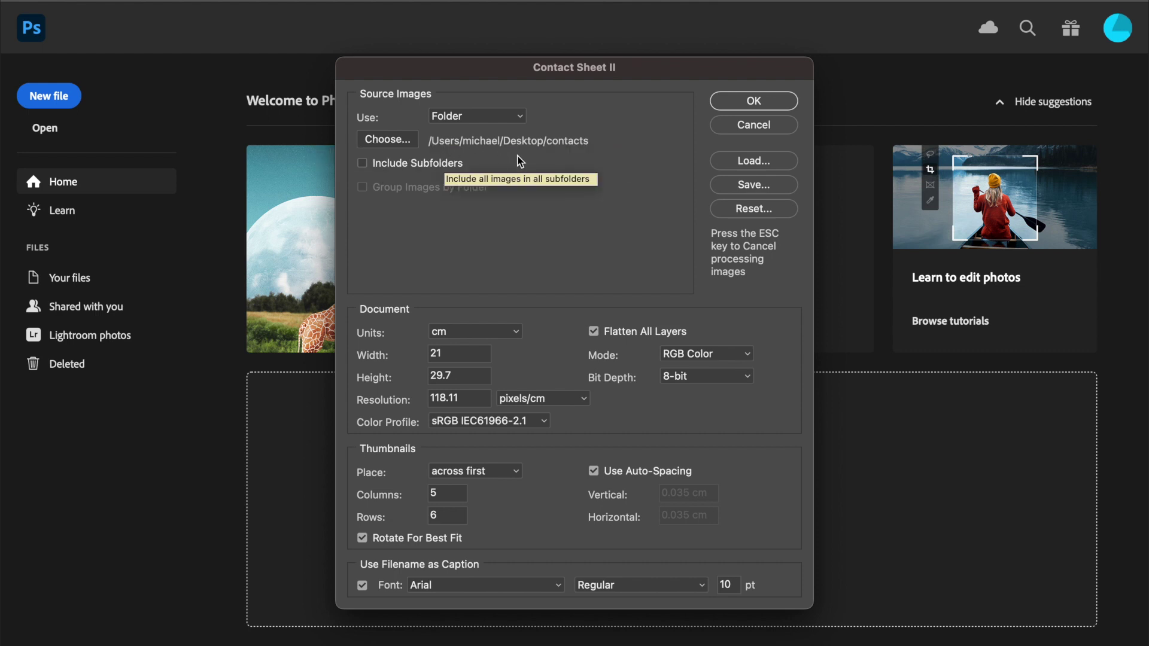
{"action": "left_click", "coordinate": [387, 140]}
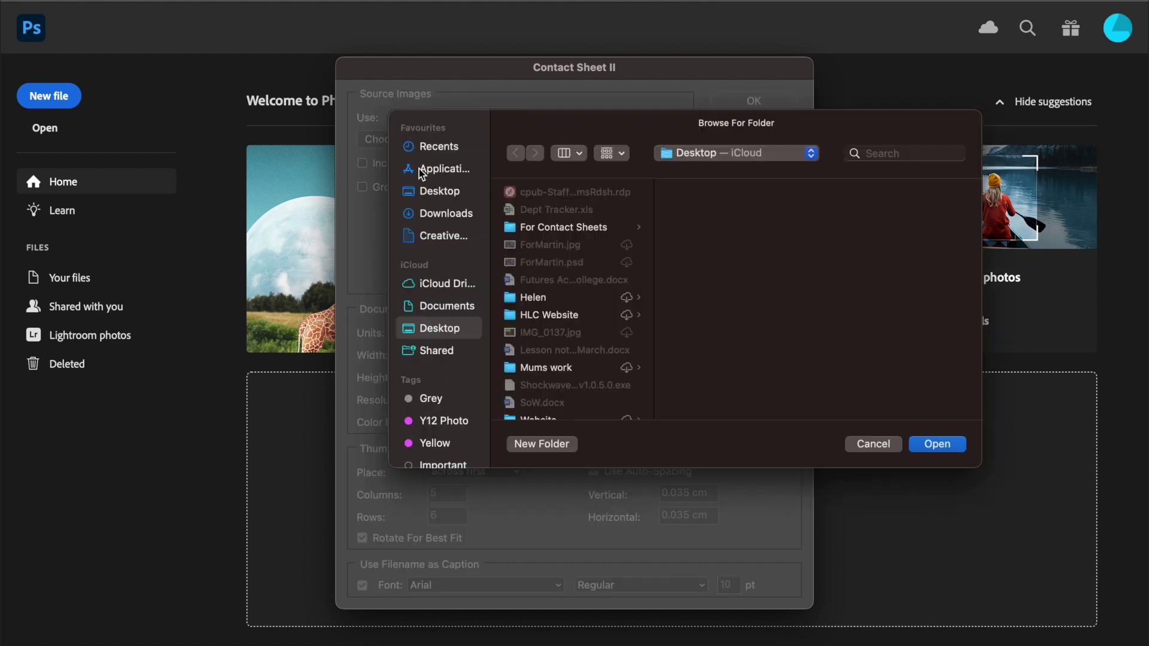
{"action": "left_click", "coordinate": [436, 193]}
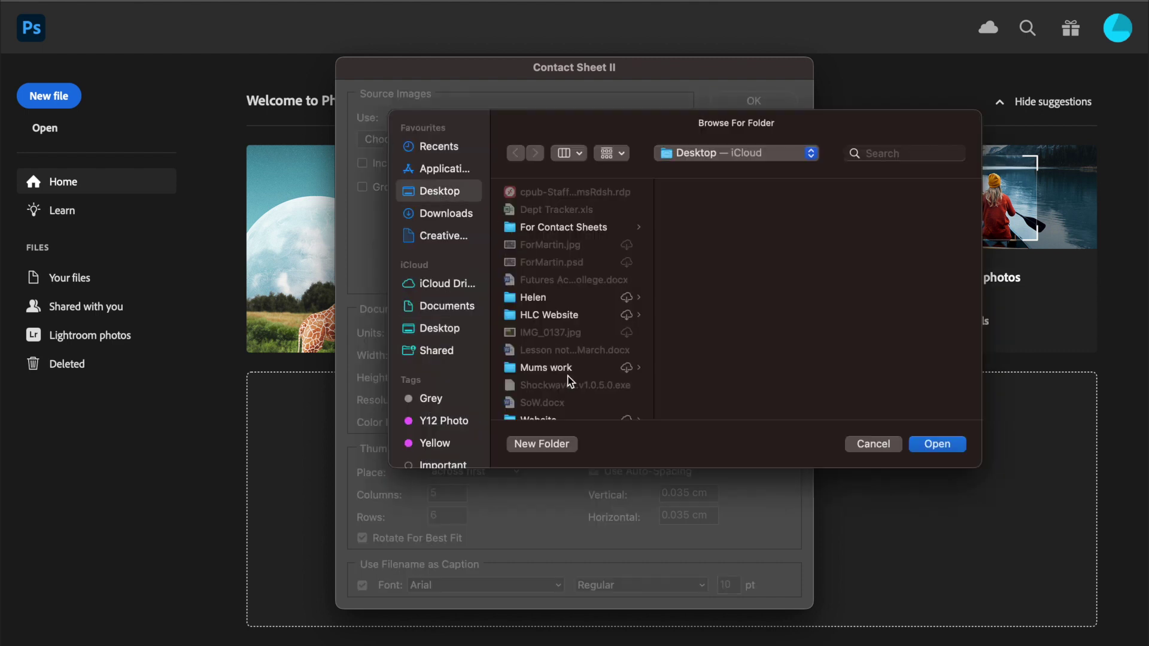
{"action": "scroll", "coordinate": [571, 343], "scroll_direction": "down", "scroll_amount": 1}
{"action": "scroll", "coordinate": [569, 346], "scroll_direction": "up", "scroll_amount": 1}
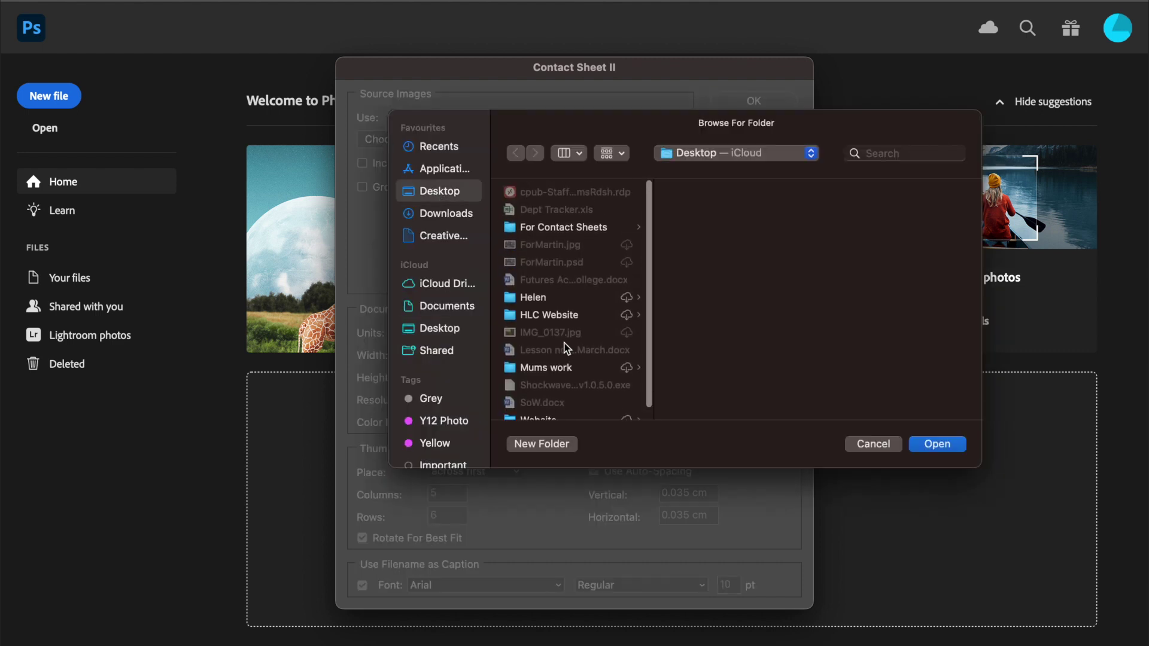
{"action": "left_click", "coordinate": [551, 230]}
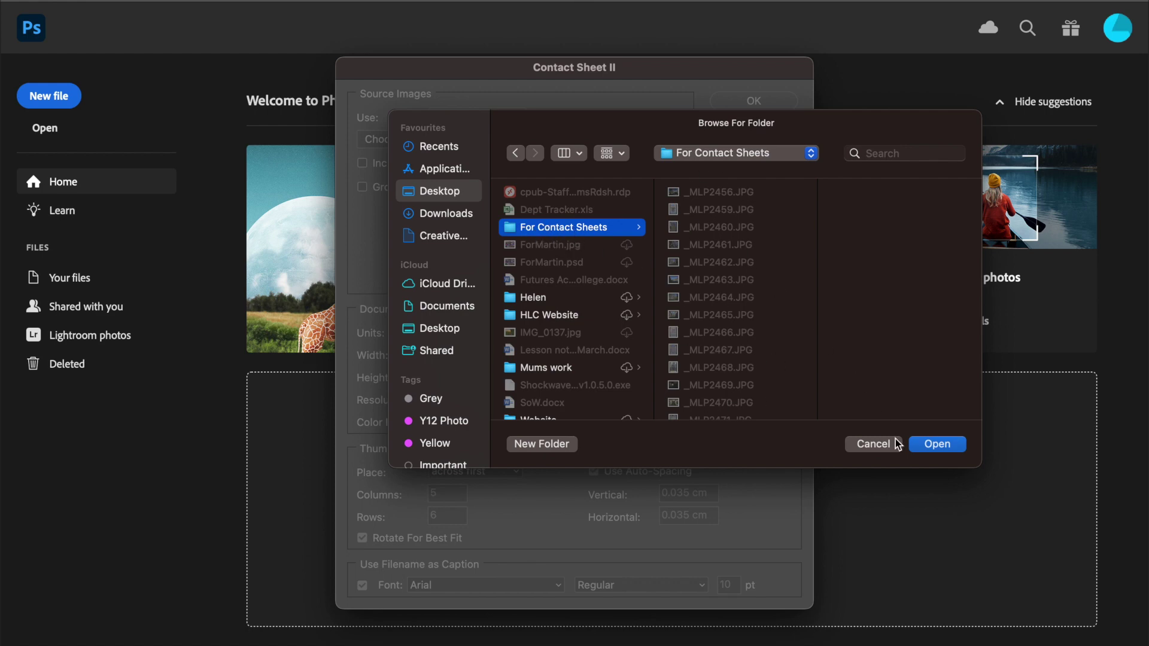
{"action": "left_click", "coordinate": [939, 444]}
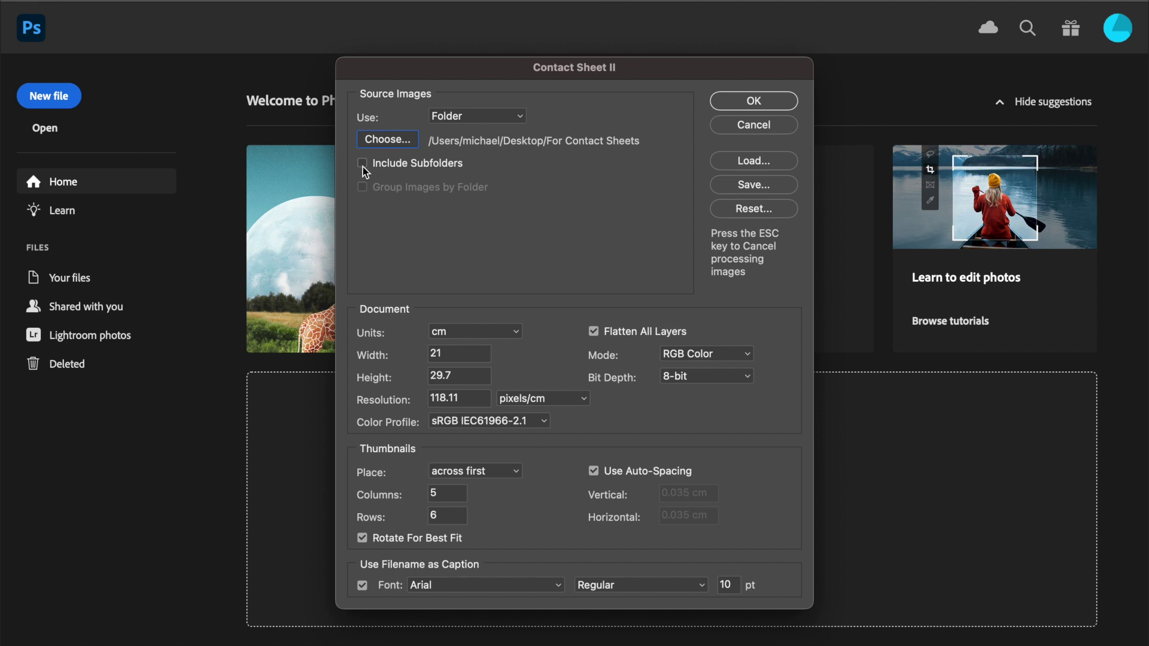
{"action": "left_click", "coordinate": [756, 101]}
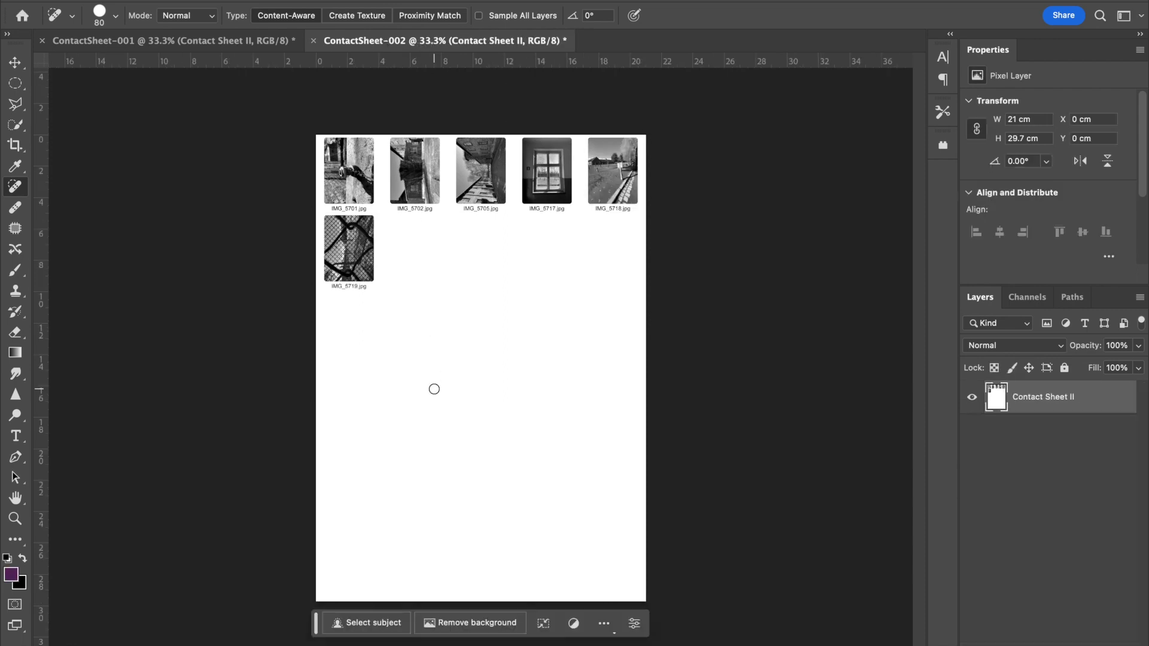
Check ContactSheet-002, then bring ContactSheet-001 back into view
{"action": "left_click", "coordinate": [138, 42]}
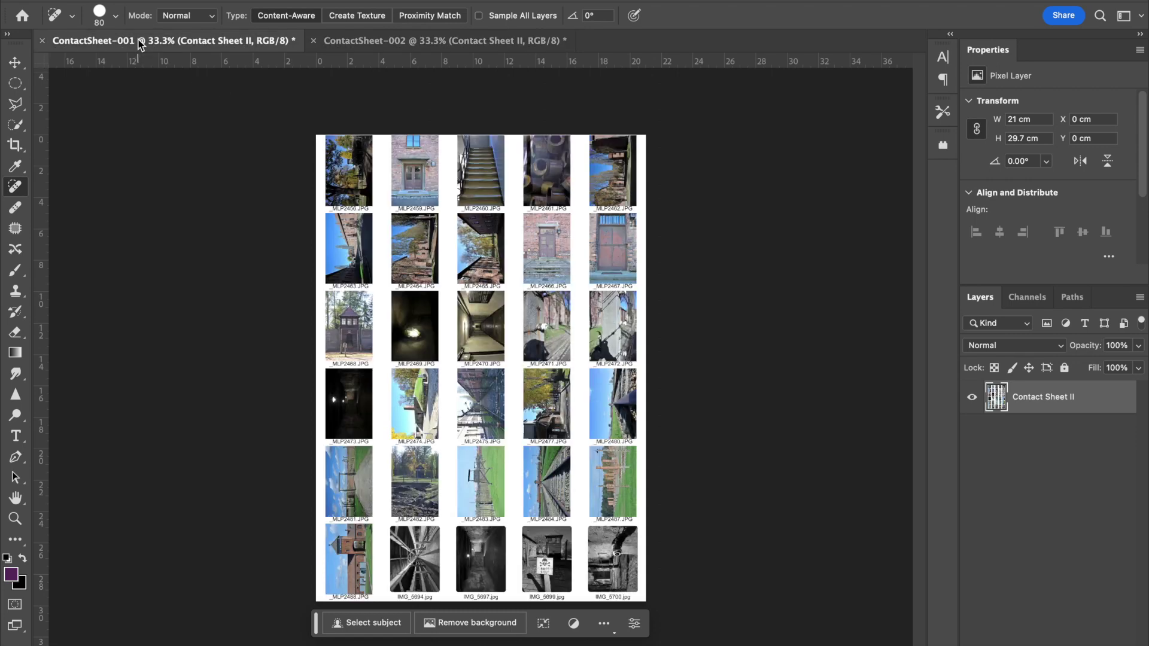
{"action": "left_click", "coordinate": [371, 46]}
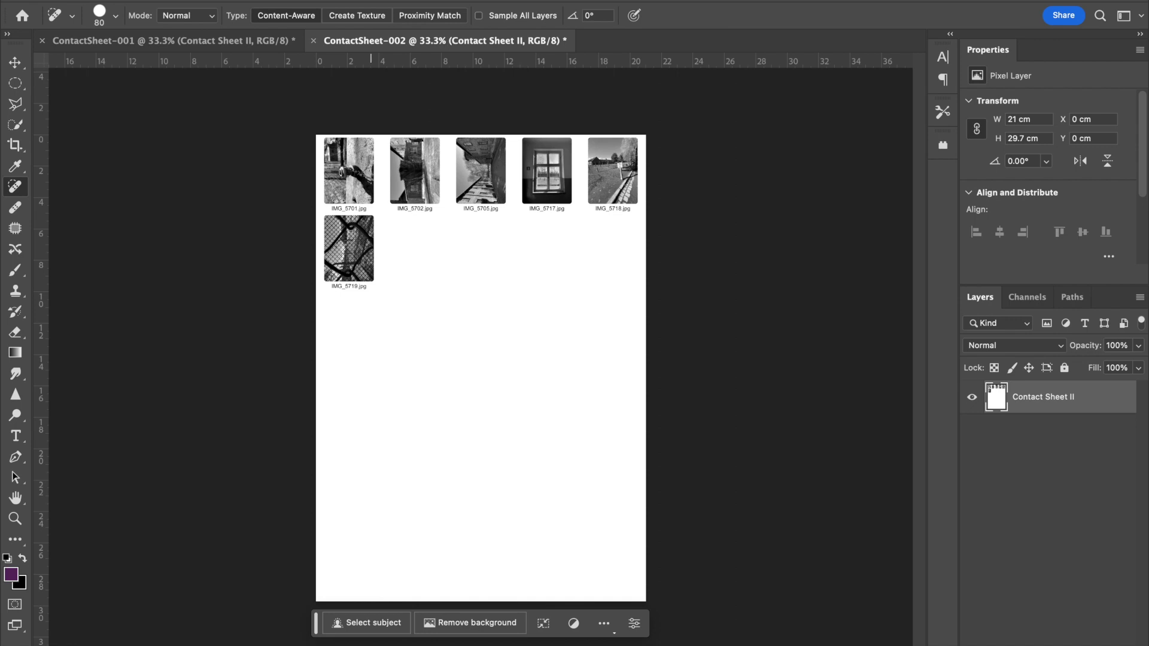
{"action": "left_click", "coordinate": [152, 39]}
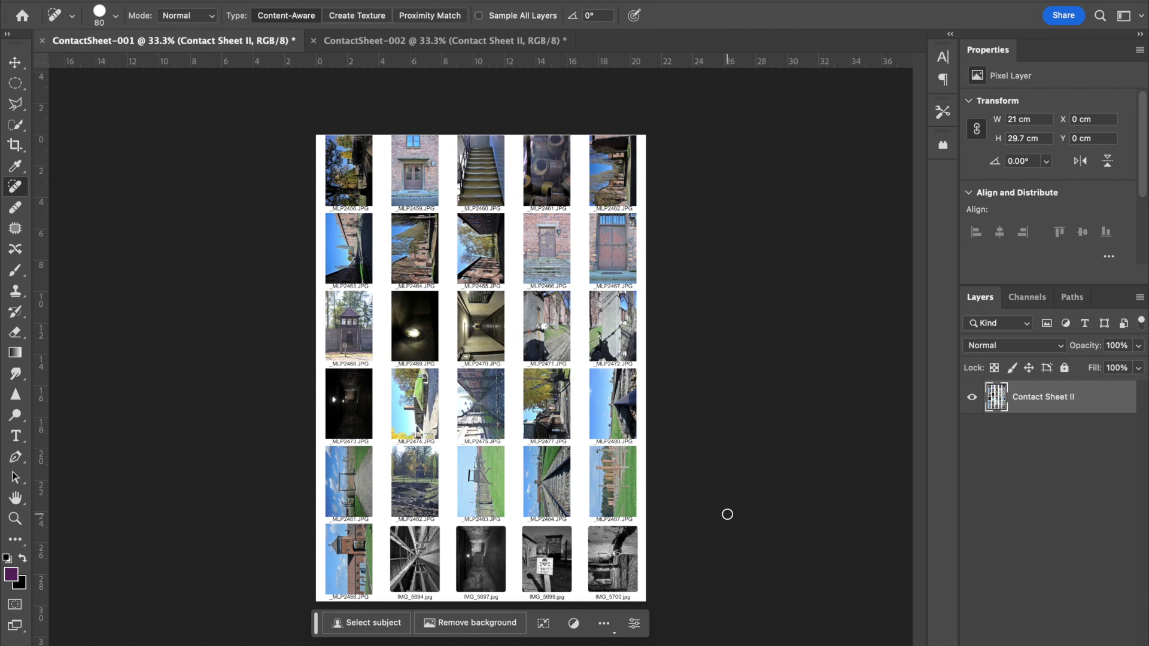
{"action": "left_click", "coordinate": [11, 576]}
Set the foreground colour to bright red and use the Brush at 100% opacity
{"action": "left_click", "coordinate": [908, 121]}
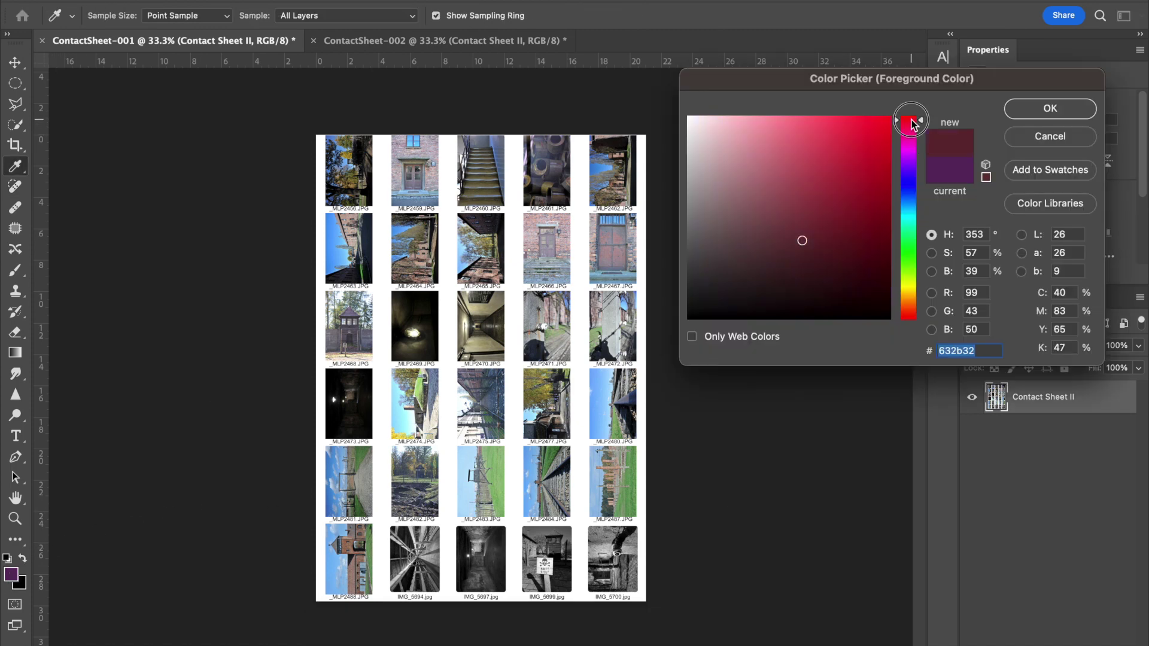
{"action": "left_click", "coordinate": [882, 116]}
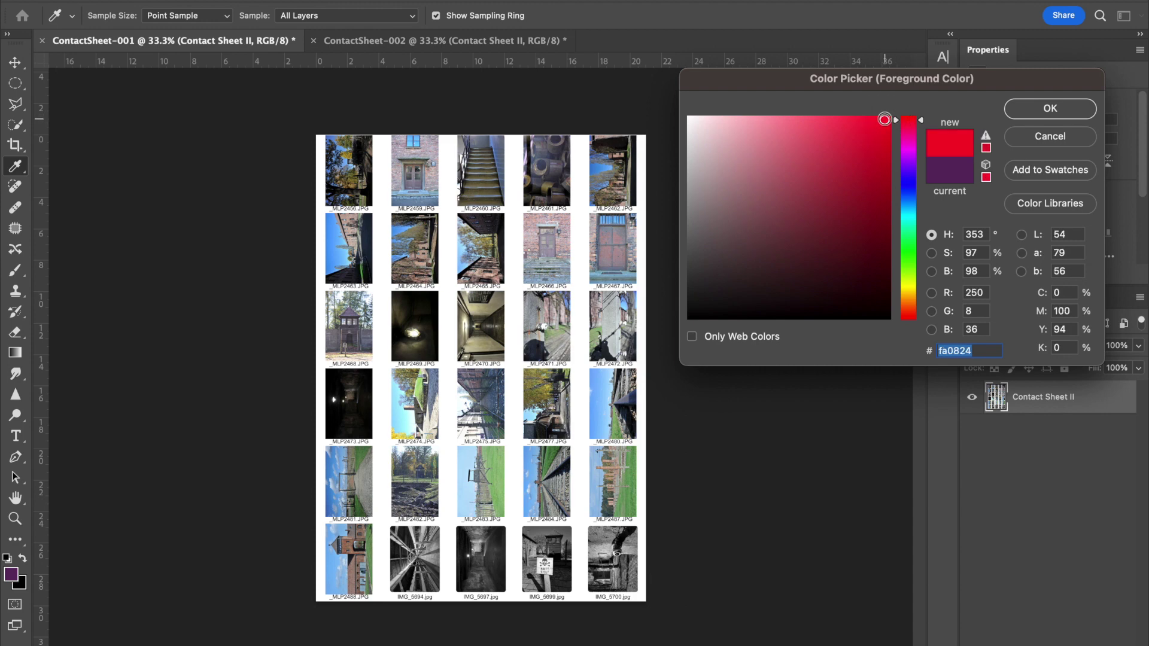
{"action": "left_click", "coordinate": [1039, 109]}
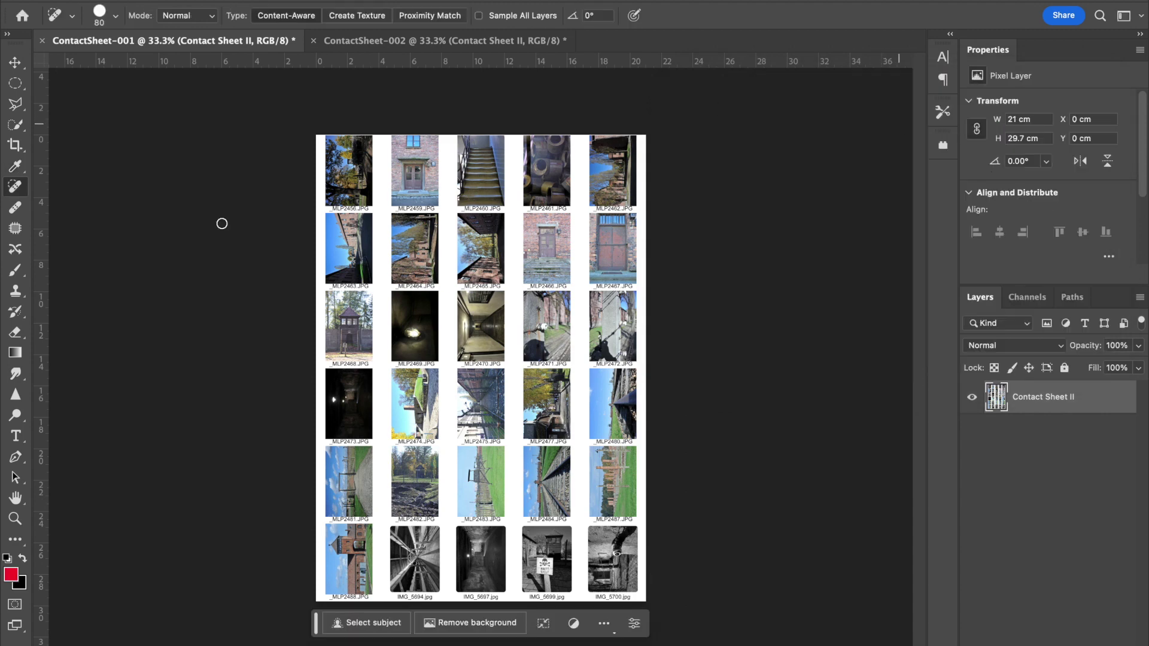
{"action": "left_click", "coordinate": [15, 270]}
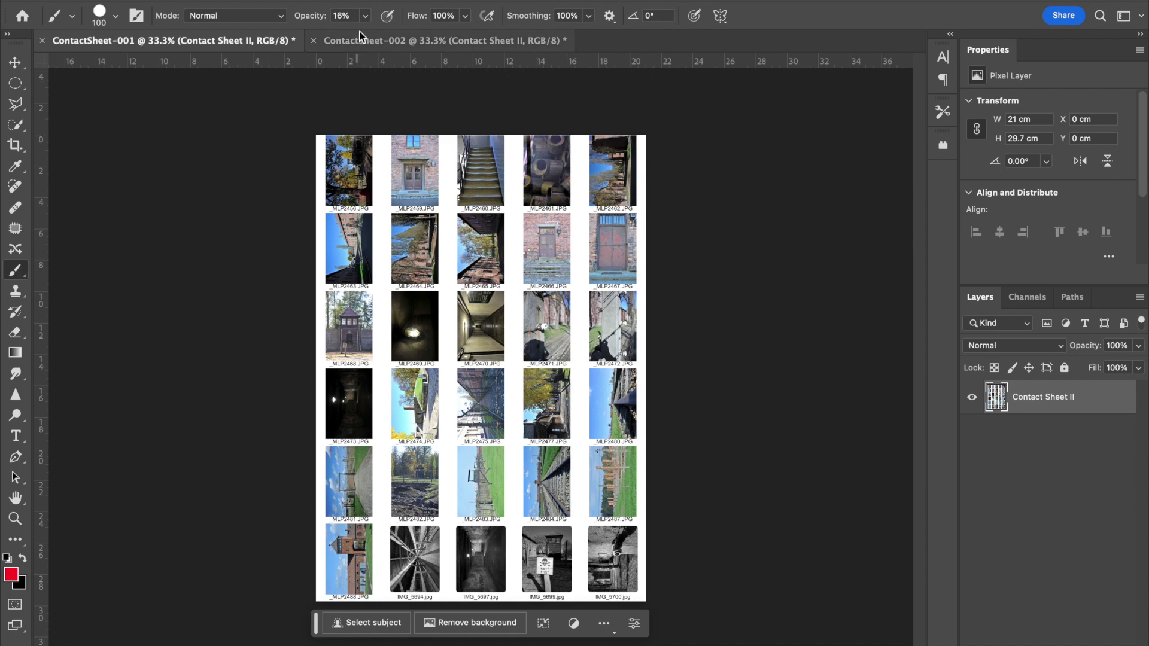
{"action": "left_click", "coordinate": [363, 17]}
{"action": "left_click_drag", "start_coordinate": [365, 38], "coordinate": [505, 36]}
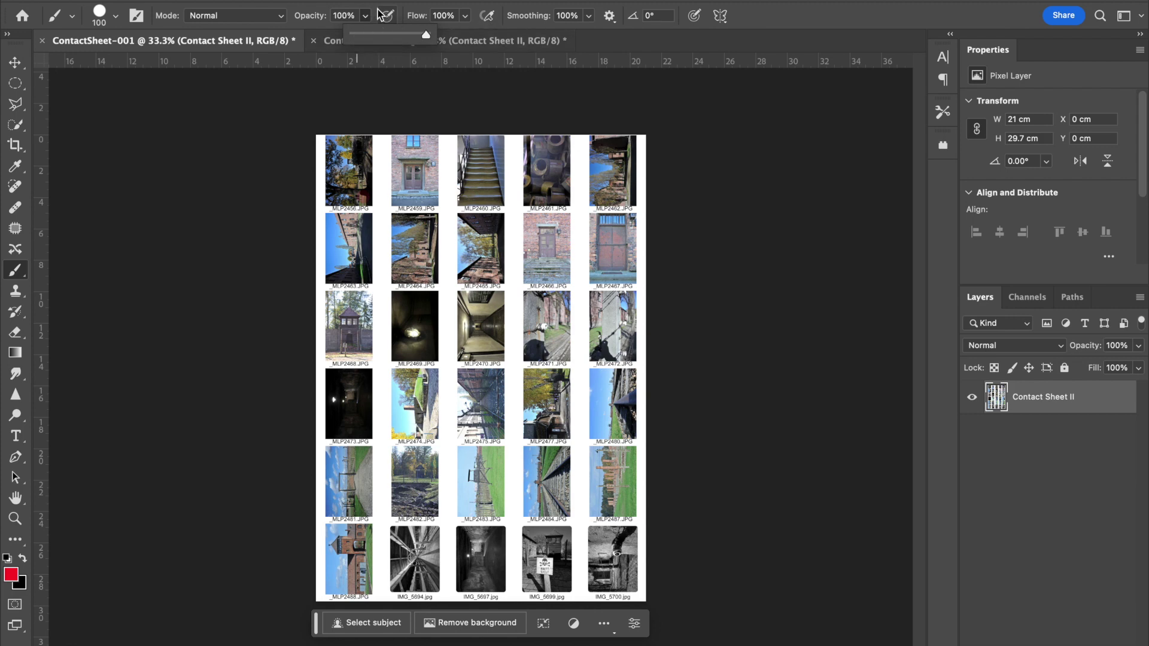
Paint red dots on four thumbnails, including _MLP2459, _MLP2465 and _MLP2474
{"action": "left_click", "coordinate": [364, 198]}
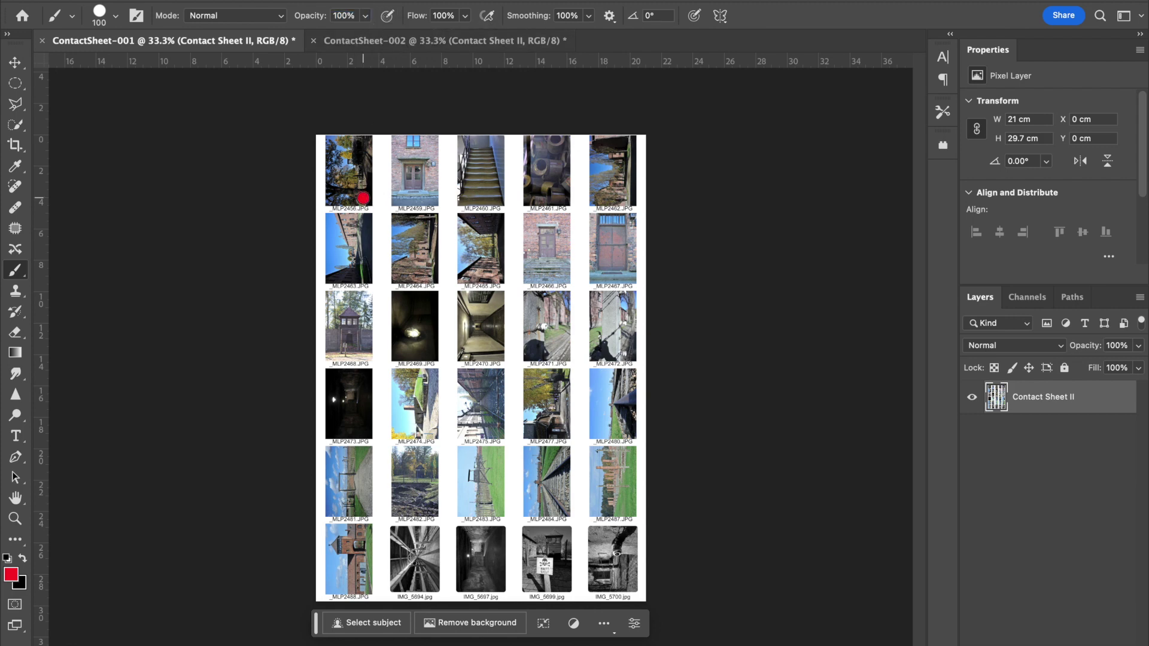
{"action": "left_click", "coordinate": [430, 197]}
{"action": "left_click", "coordinate": [496, 273]}
{"action": "left_click", "coordinate": [429, 428]}
{"action": "left_click", "coordinate": [11, 574]}
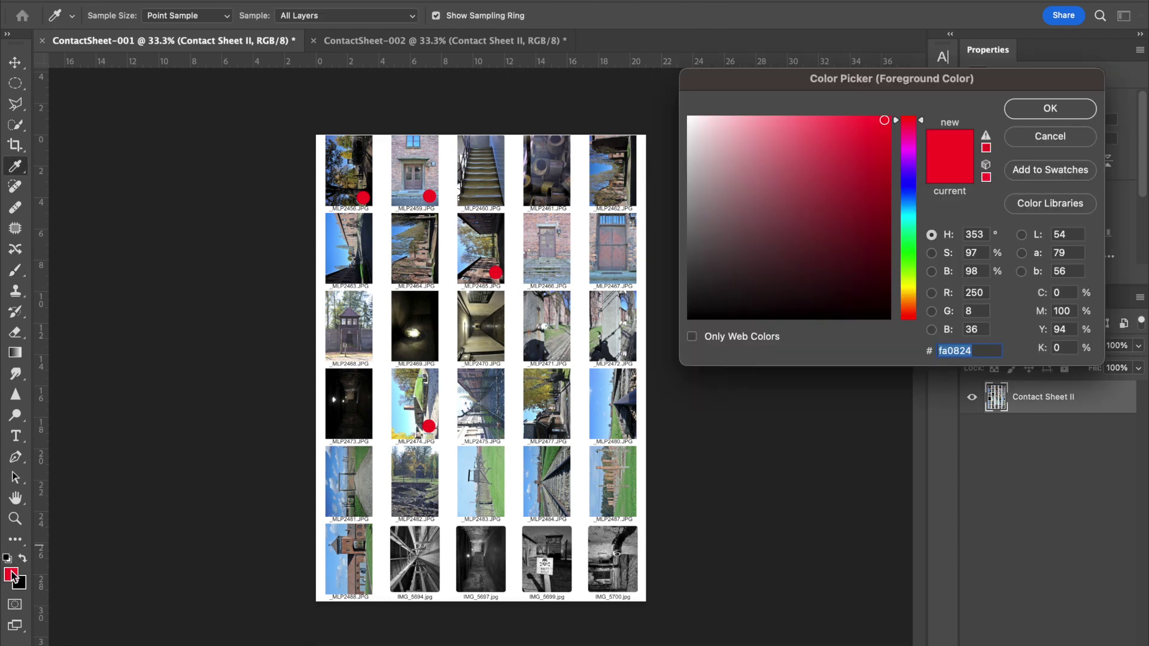
{"action": "left_click", "coordinate": [918, 260]}
Set the paint colour to bright green and dot _MLP2461, _MLP2466 and _MLP2469
{"action": "left_click", "coordinate": [888, 122]}
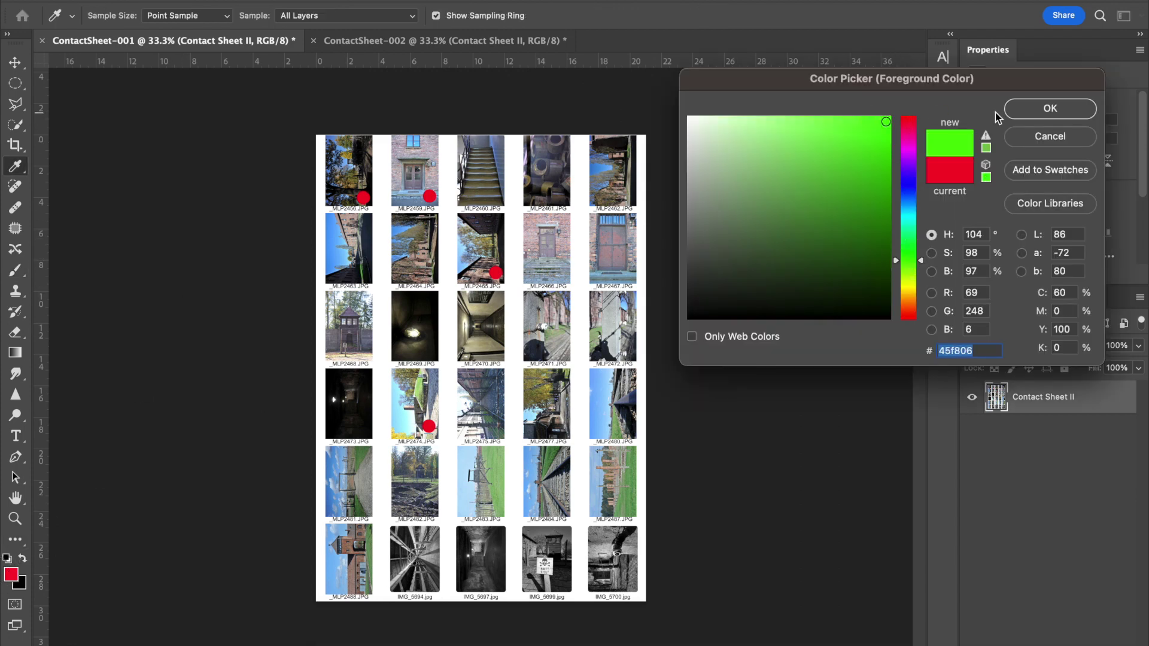
{"action": "left_click", "coordinate": [1051, 108]}
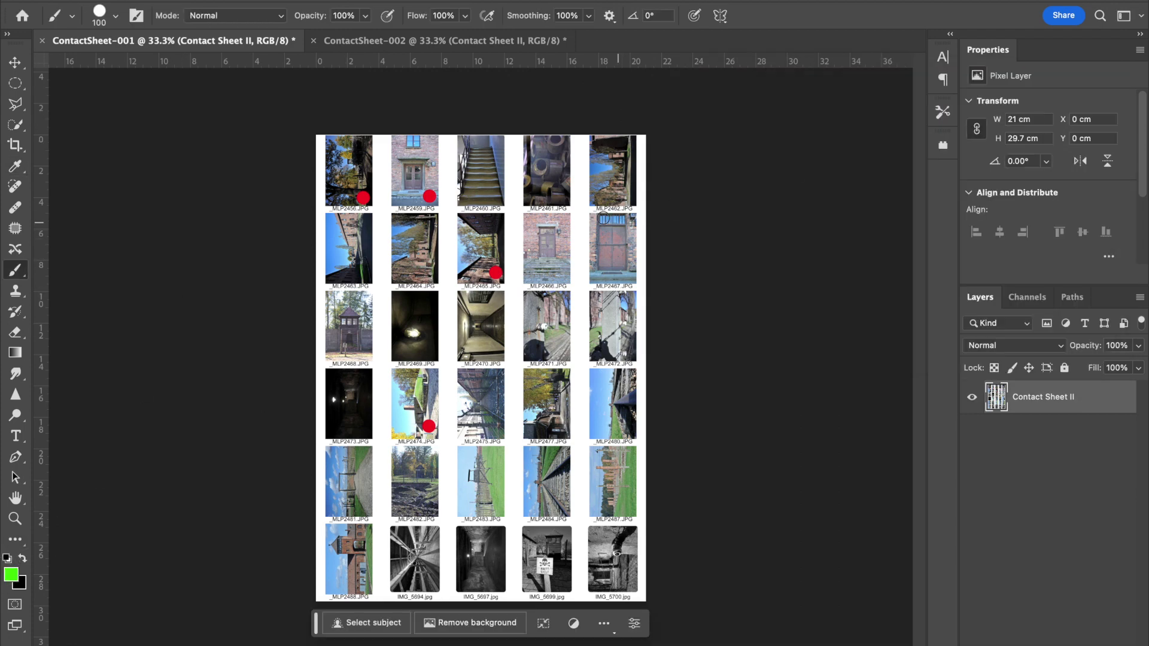
{"action": "left_click", "coordinate": [564, 199]}
{"action": "left_click", "coordinate": [565, 277]}
{"action": "left_click", "coordinate": [429, 351]}
Shrink the brush, restore red as the paint colour, and switch to ContactSheet-002
{"action": "key", "text": "bracketleft"}
{"action": "key", "text": "bracketleft"}
{"action": "key", "text": "bracketleft"}
{"action": "key", "text": "bracketleft"}
{"action": "left_click", "coordinate": [11, 573]}
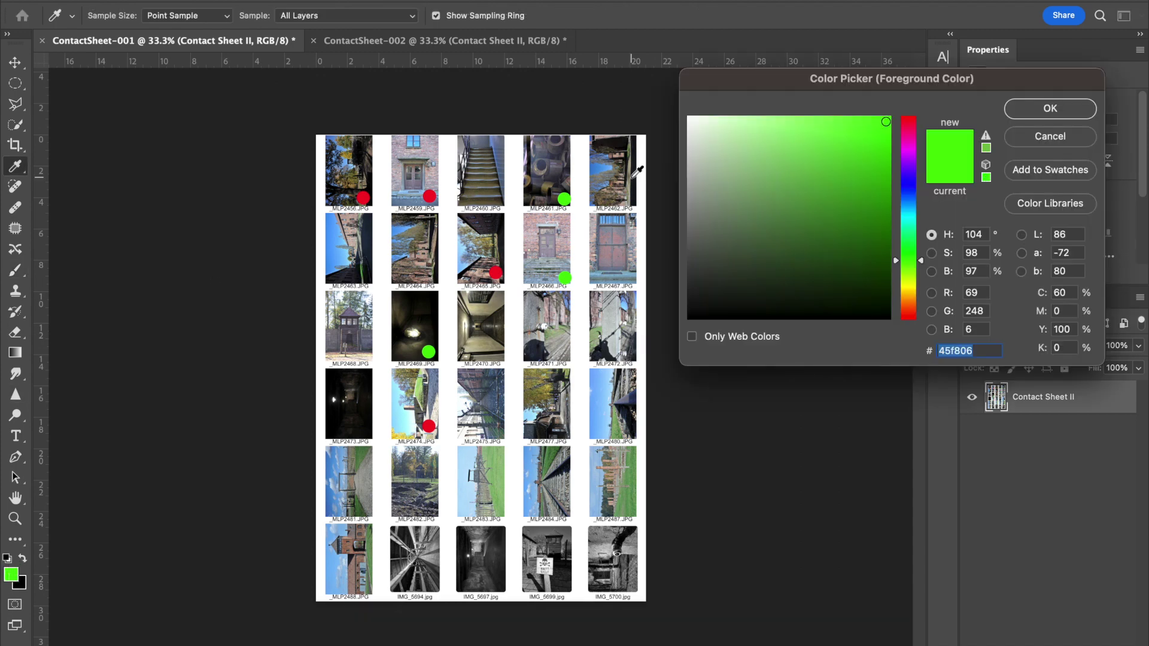
{"action": "left_click", "coordinate": [908, 124]}
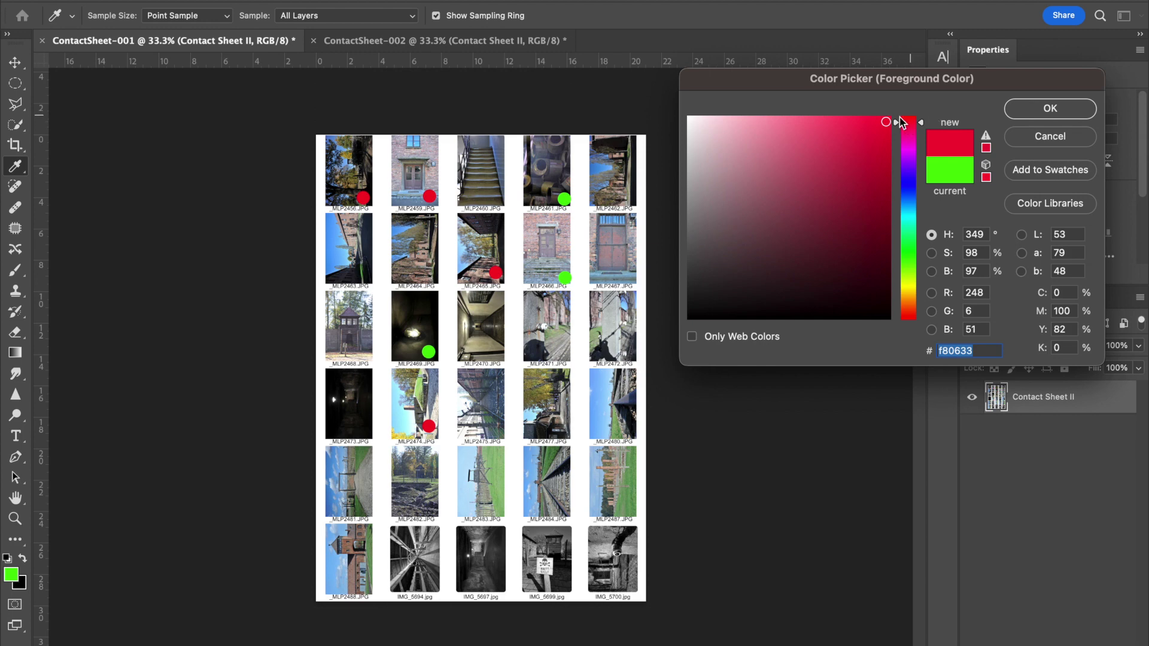
{"action": "left_click", "coordinate": [889, 119]}
{"action": "left_click", "coordinate": [1050, 108]}
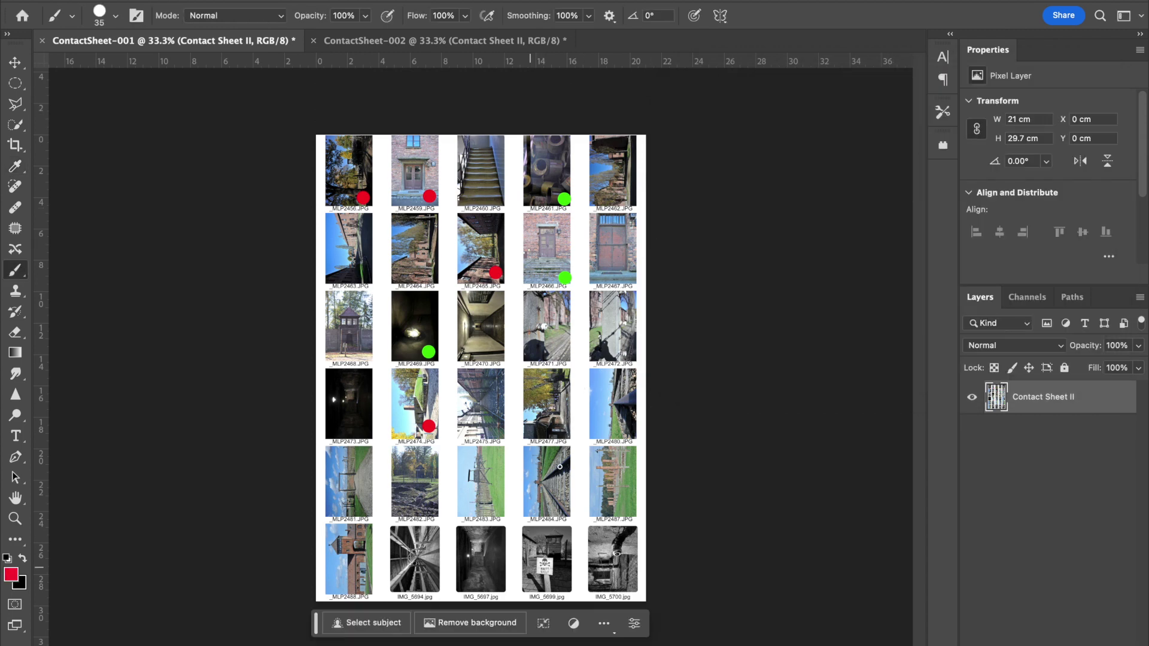
{"action": "left_click", "coordinate": [410, 44]}
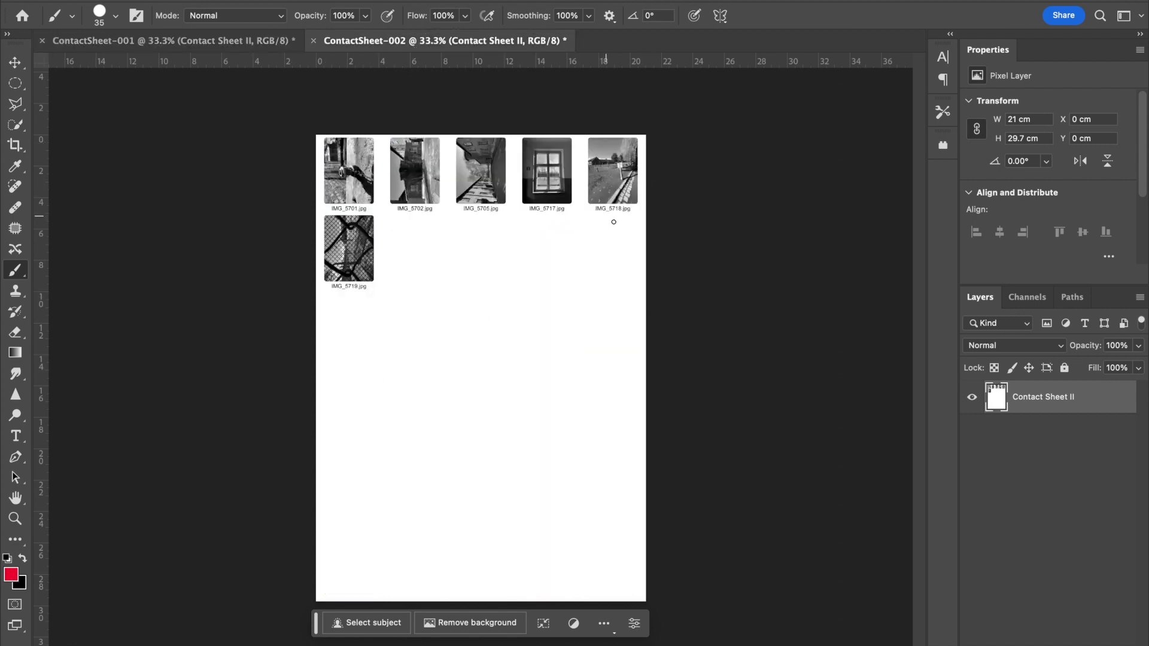
Zoom to 200% on the IMG_5717 and IMG_5718 thumbnails of ContactSheet-002
{"action": "left_click", "coordinate": [15, 518]}
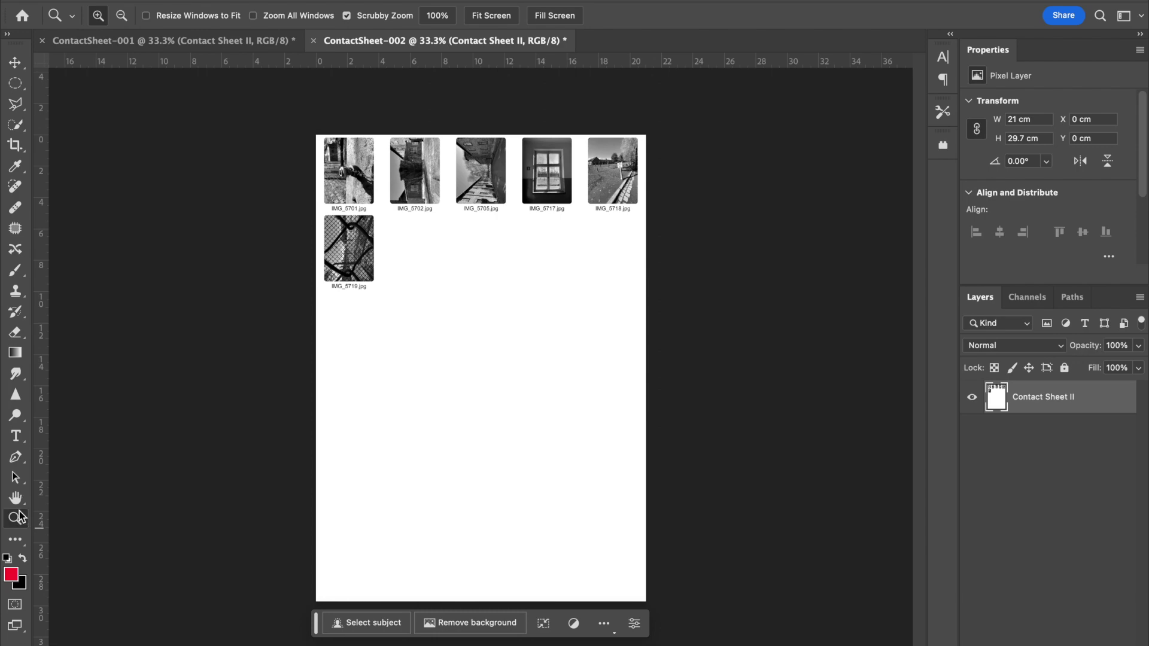
{"action": "left_click", "coordinate": [611, 173]}
{"action": "left_click", "coordinate": [611, 173]}
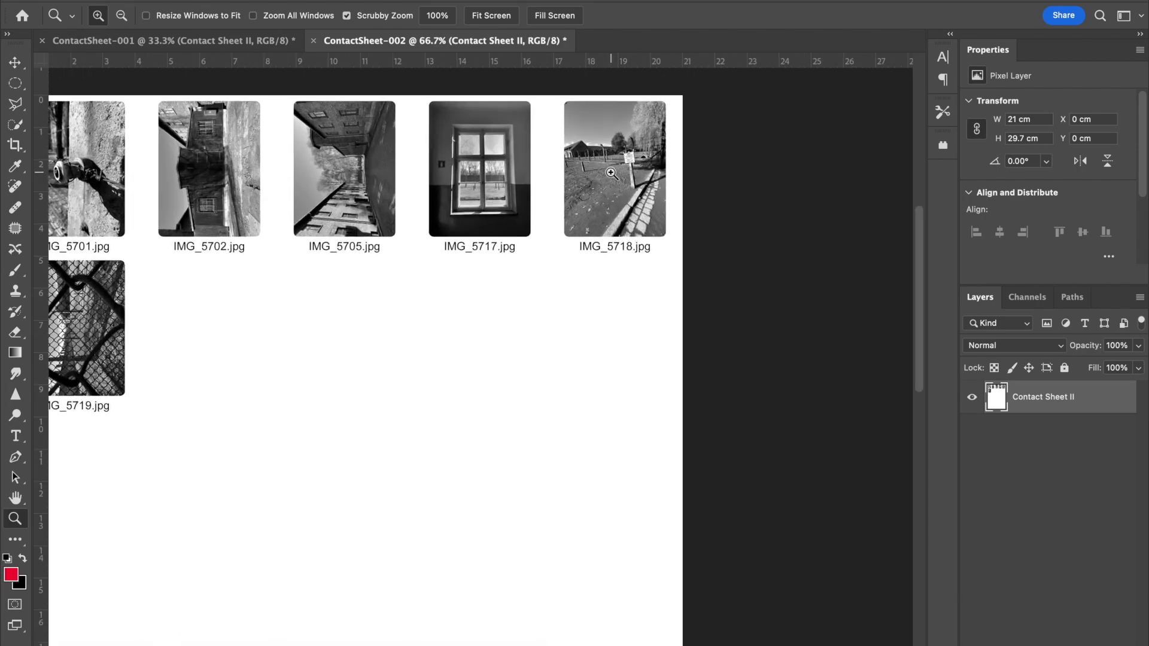
{"action": "left_click", "coordinate": [611, 173]}
{"action": "left_click", "coordinate": [612, 173]}
{"action": "left_click_drag", "start_coordinate": [917, 215], "coordinate": [920, 189]}
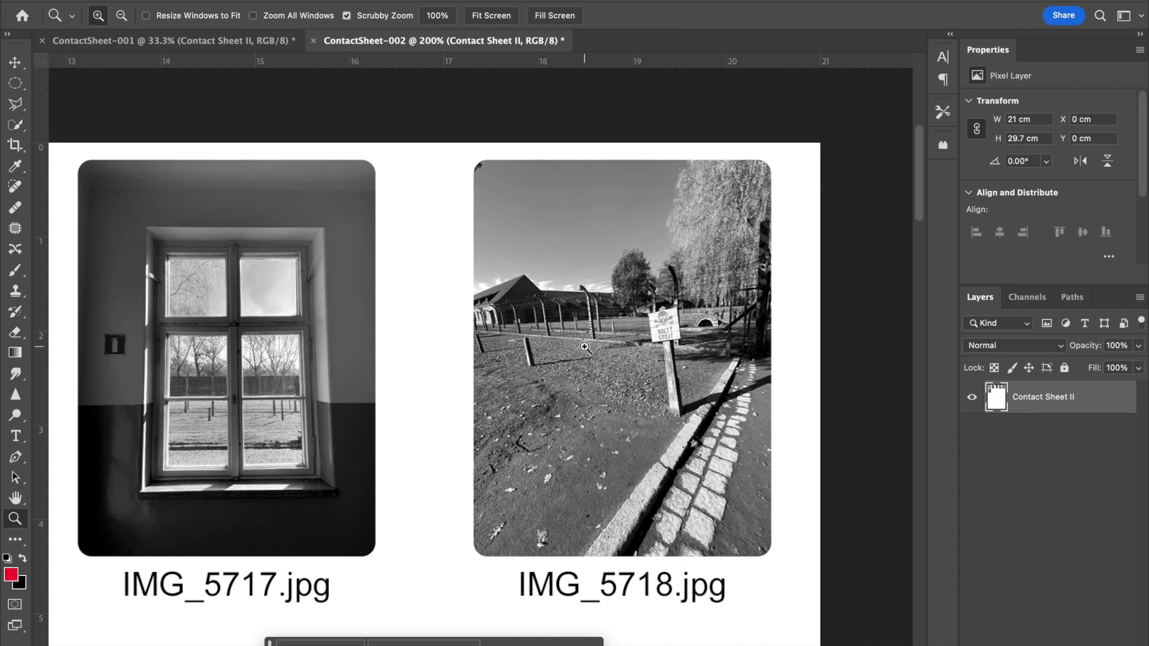
Draw a thin red rectangular crop box inside IMG_5718 with straight brush lines
{"action": "left_click", "coordinate": [15, 273]}
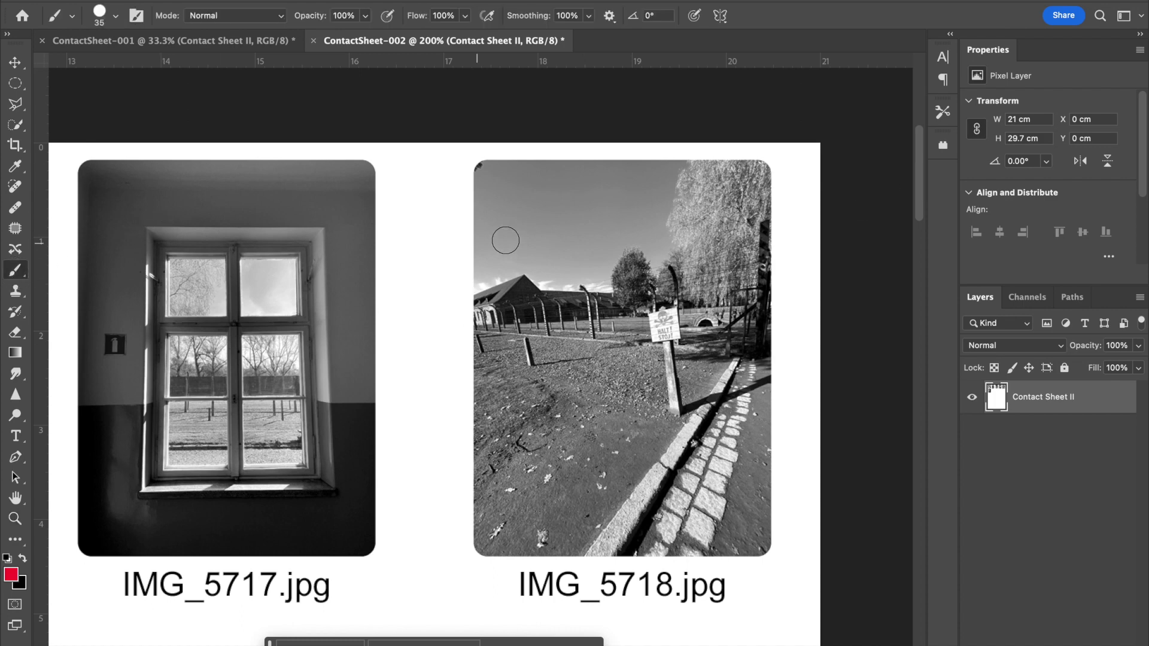
{"action": "key", "text": "bracketleft"}
{"action": "key", "text": "bracketleft"}
{"action": "key", "text": "bracketleft"}
{"action": "key", "text": "bracketleft"}
{"action": "left_click", "coordinate": [548, 161]}
{"action": "left_click", "coordinate": [552, 481], "text": "shift"}
{"action": "left_click", "coordinate": [772, 490], "text": "shift"}
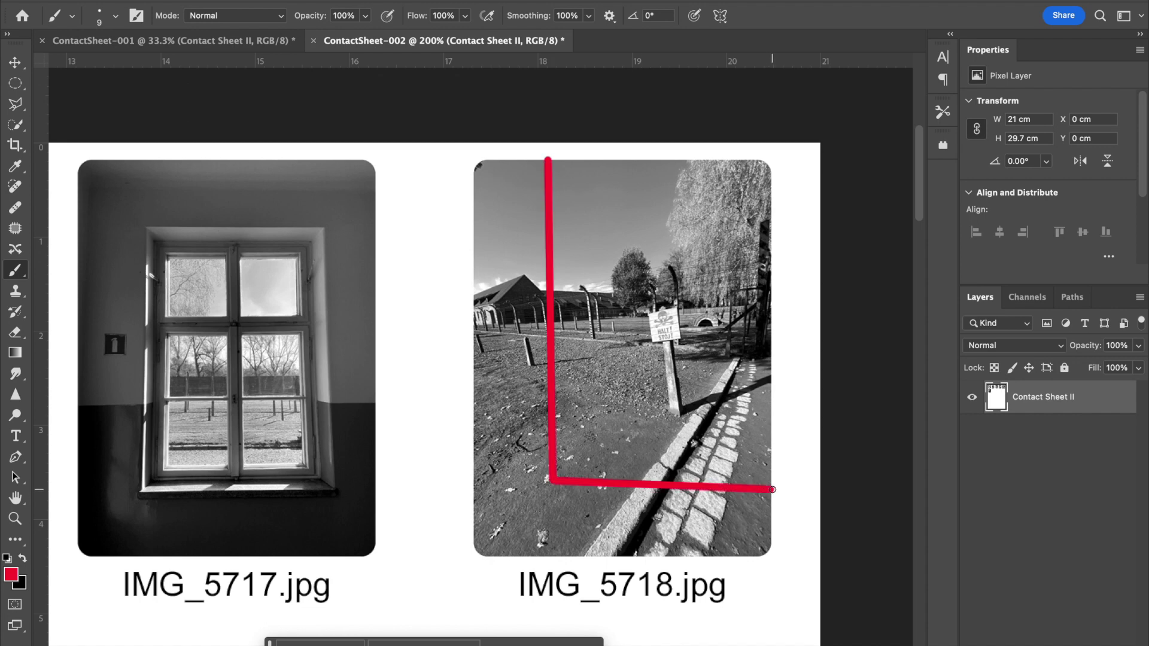
{"action": "left_click", "coordinate": [773, 162], "text": "shift"}
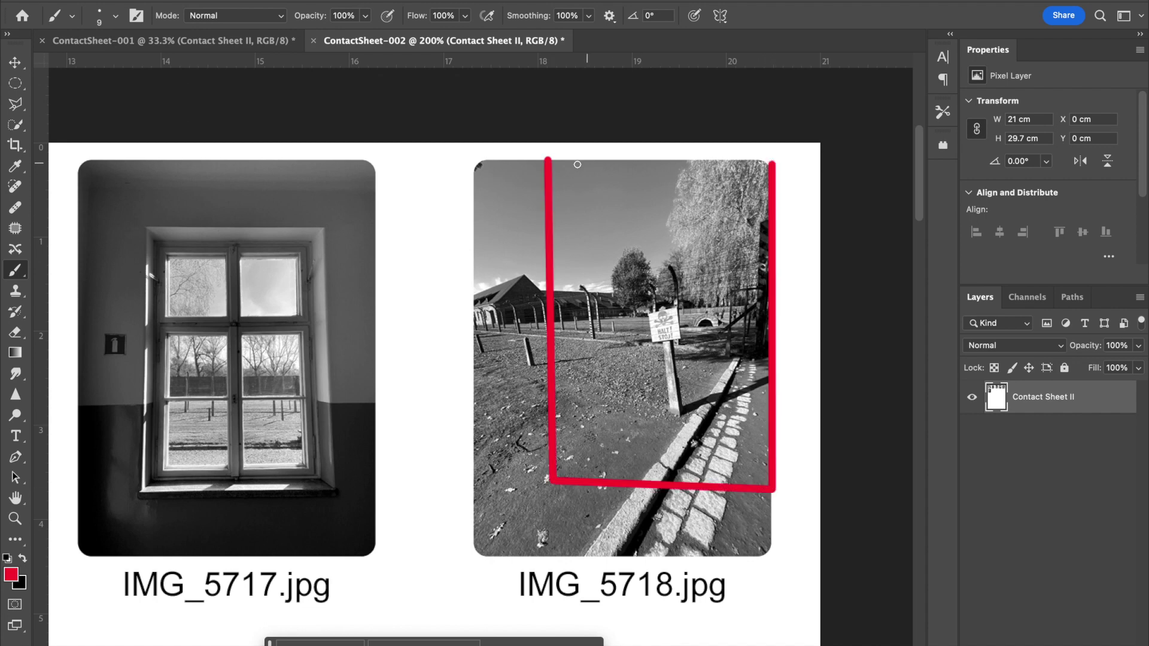
{"action": "left_click", "coordinate": [550, 160], "text": "shift"}
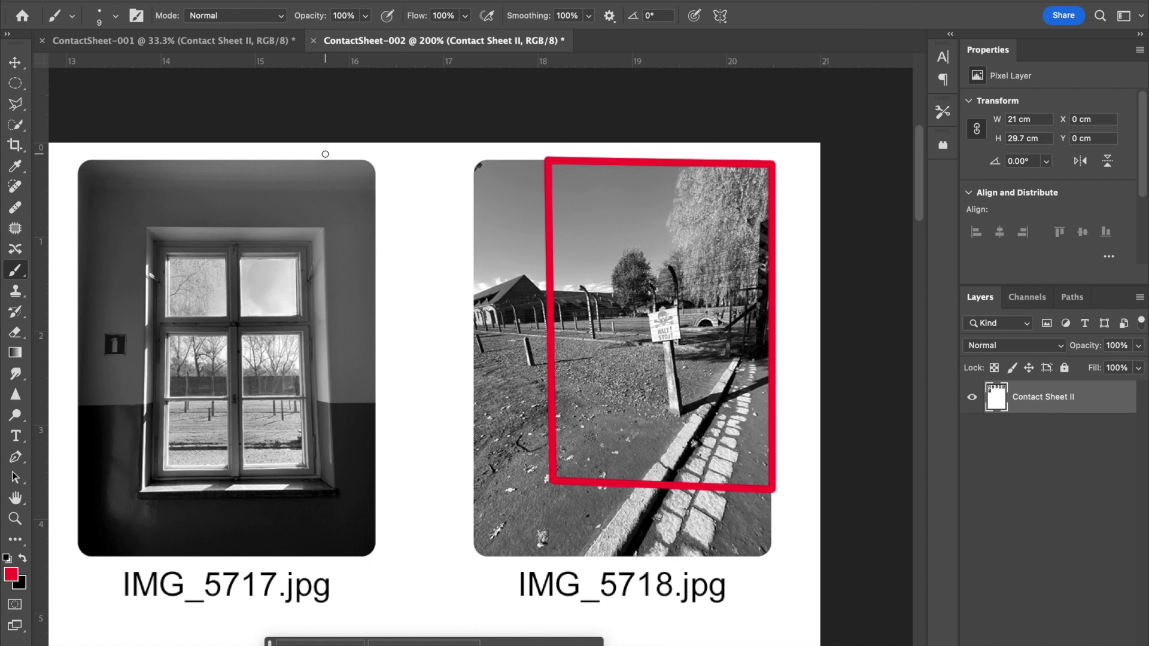
Draw red corner marks around all four corners of IMG_5717
{"action": "left_click", "coordinate": [324, 152]}
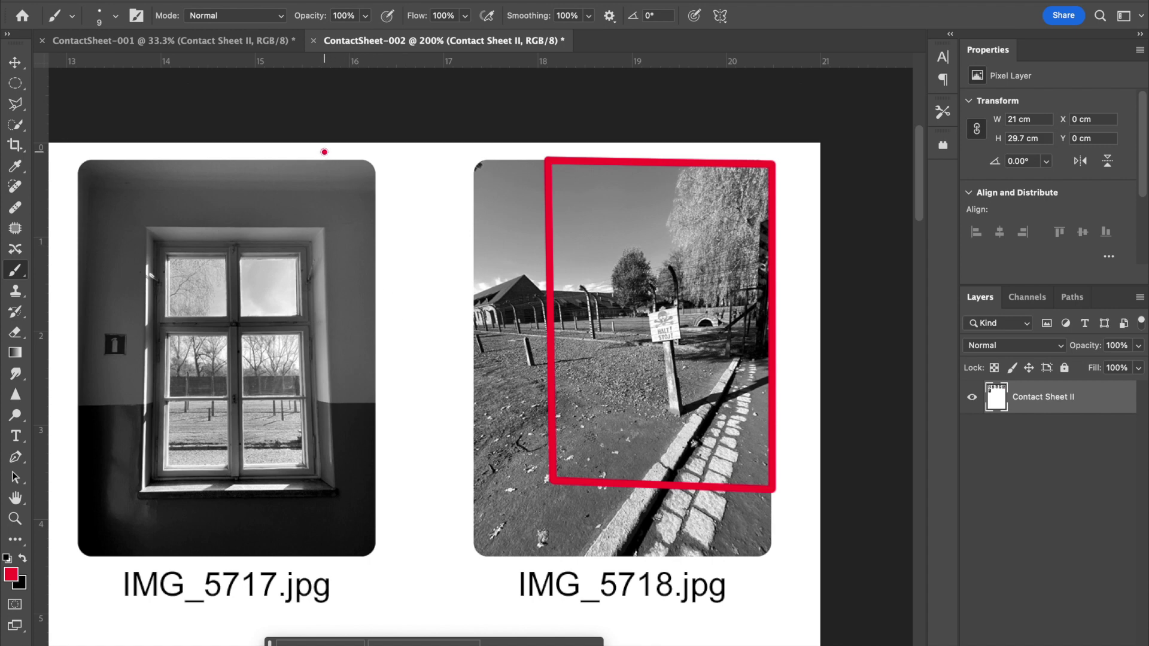
{"action": "left_click", "coordinate": [380, 242], "text": "shift"}
{"action": "left_click", "coordinate": [395, 486]}
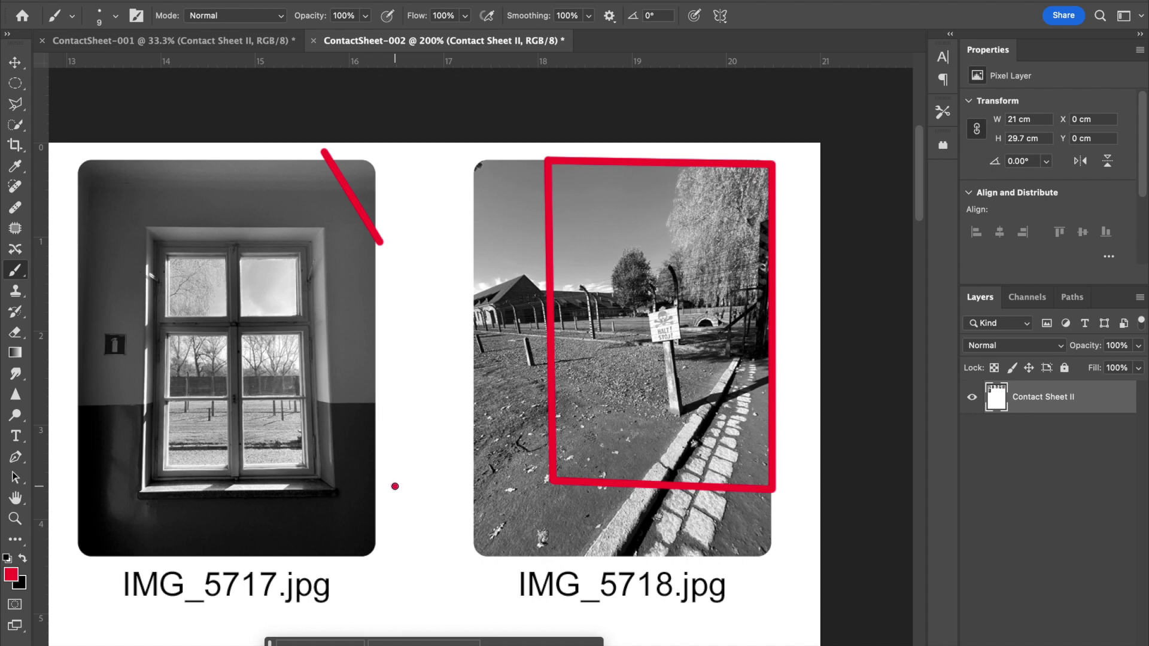
{"action": "left_click", "coordinate": [330, 560], "text": "shift"}
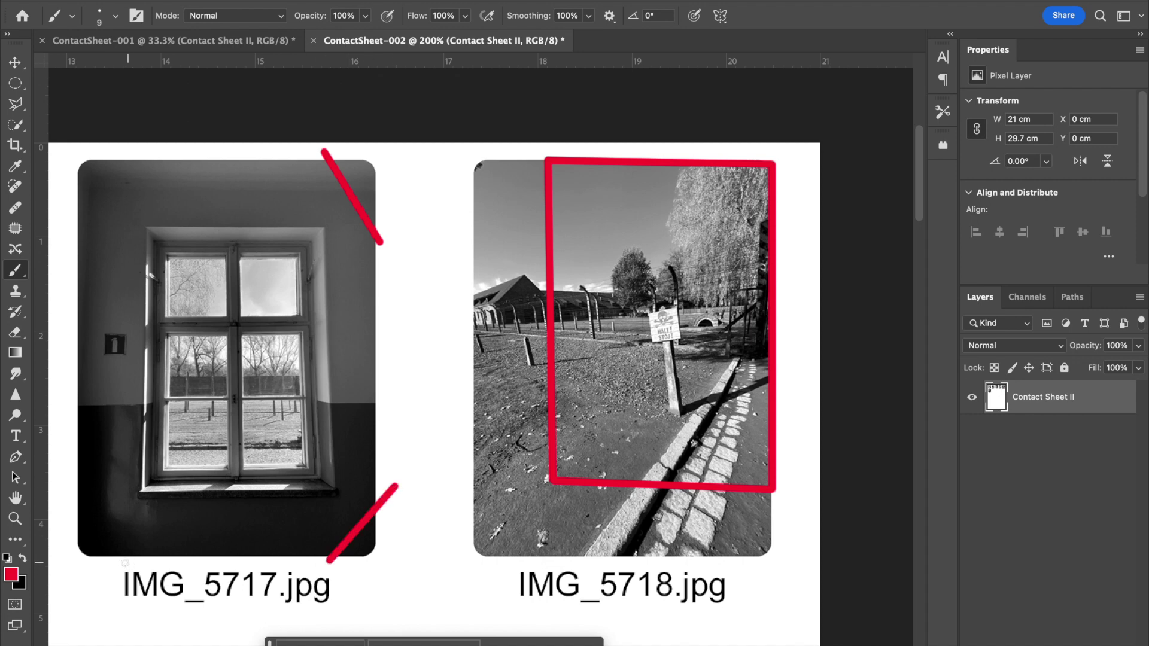
{"action": "left_click", "coordinate": [71, 484], "text": "shift"}
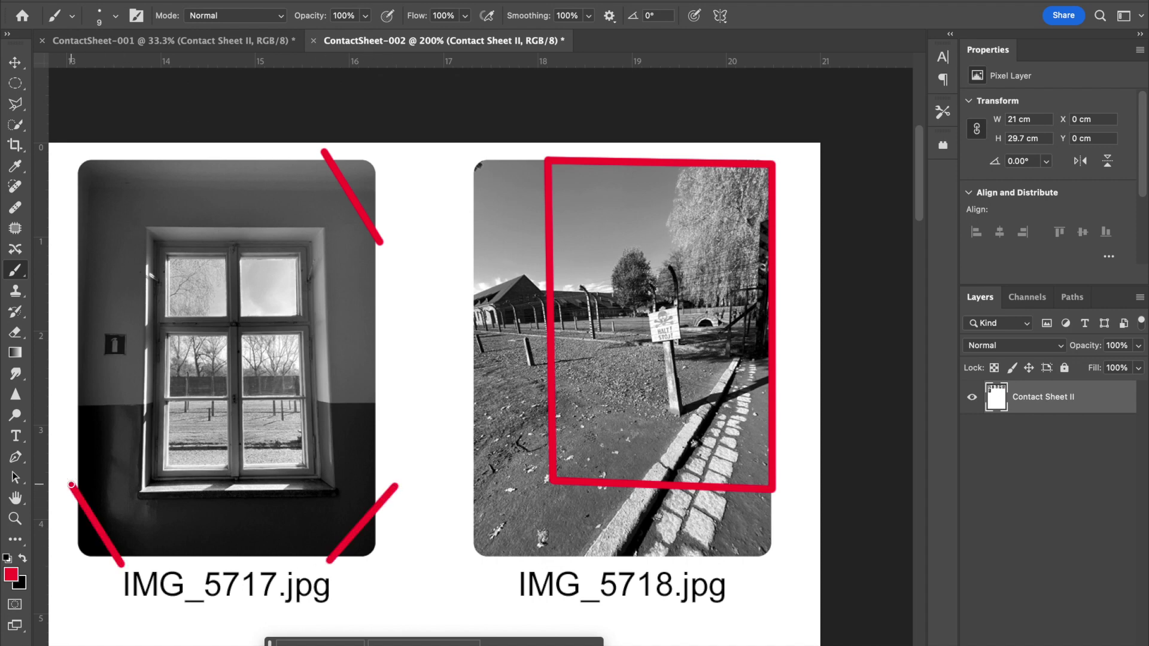
{"action": "left_click", "coordinate": [70, 234]}
{"action": "left_click", "coordinate": [133, 153], "text": "shift"}
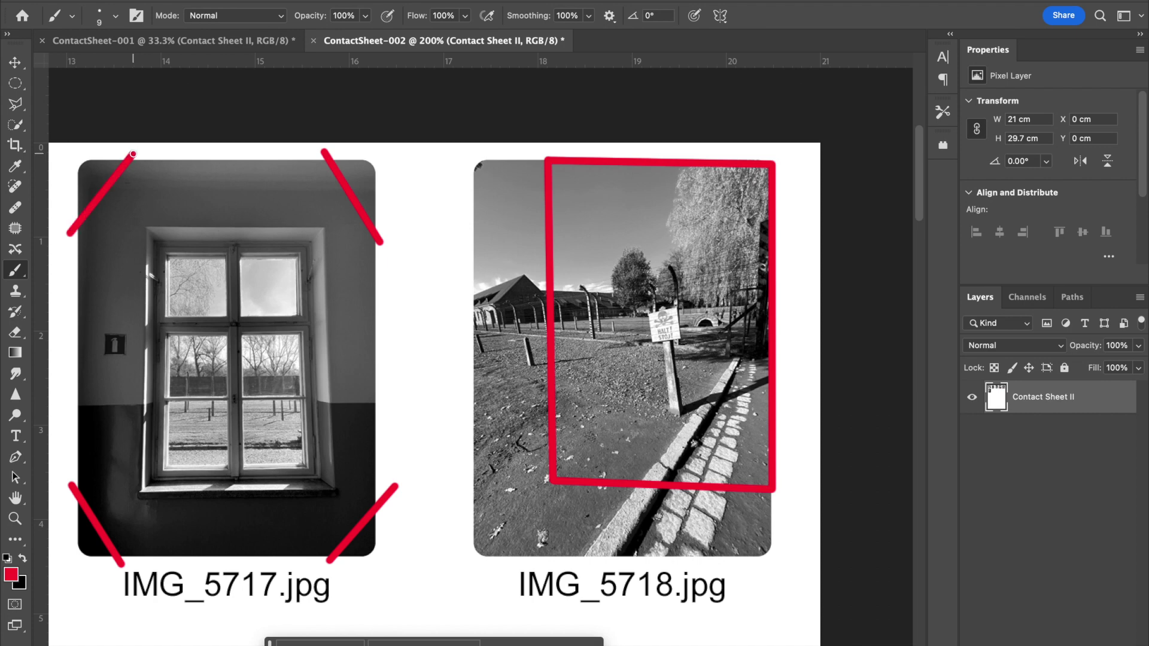
Zoom out to the whole sheet and return to ContactSheet-001
{"action": "left_click", "coordinate": [15, 519]}
{"action": "left_click", "coordinate": [121, 15]}
{"action": "left_click", "coordinate": [427, 381]}
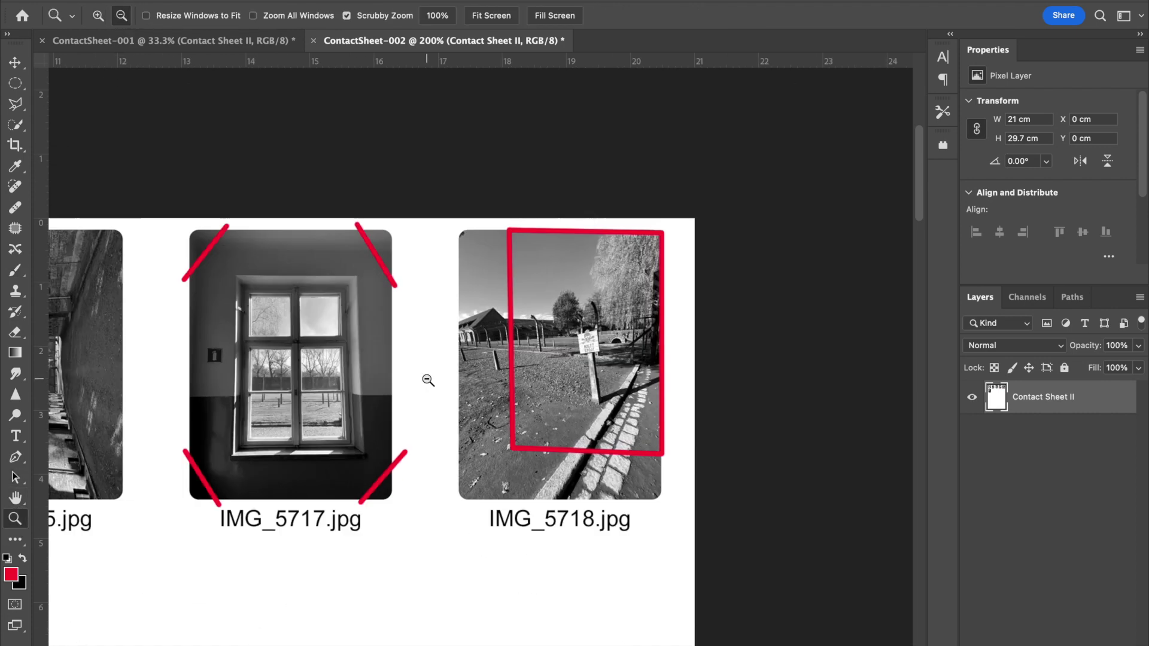
{"action": "left_click", "coordinate": [428, 380]}
{"action": "left_click", "coordinate": [428, 380]}
{"action": "left_click", "coordinate": [427, 378]}
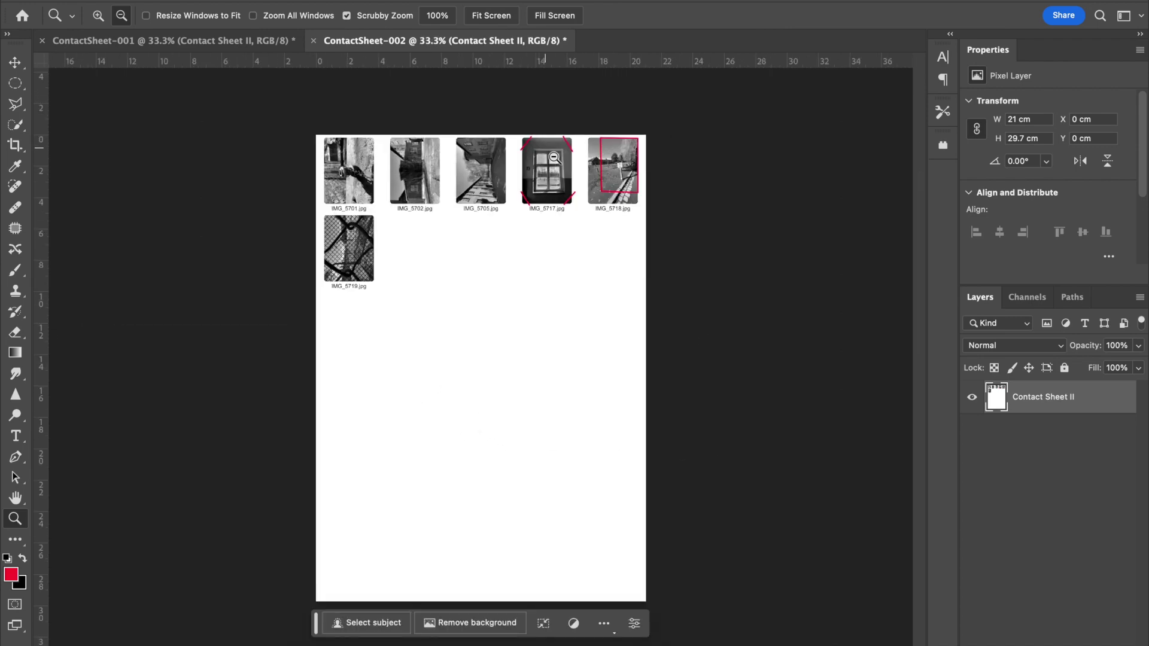
{"action": "left_click", "coordinate": [231, 43]}
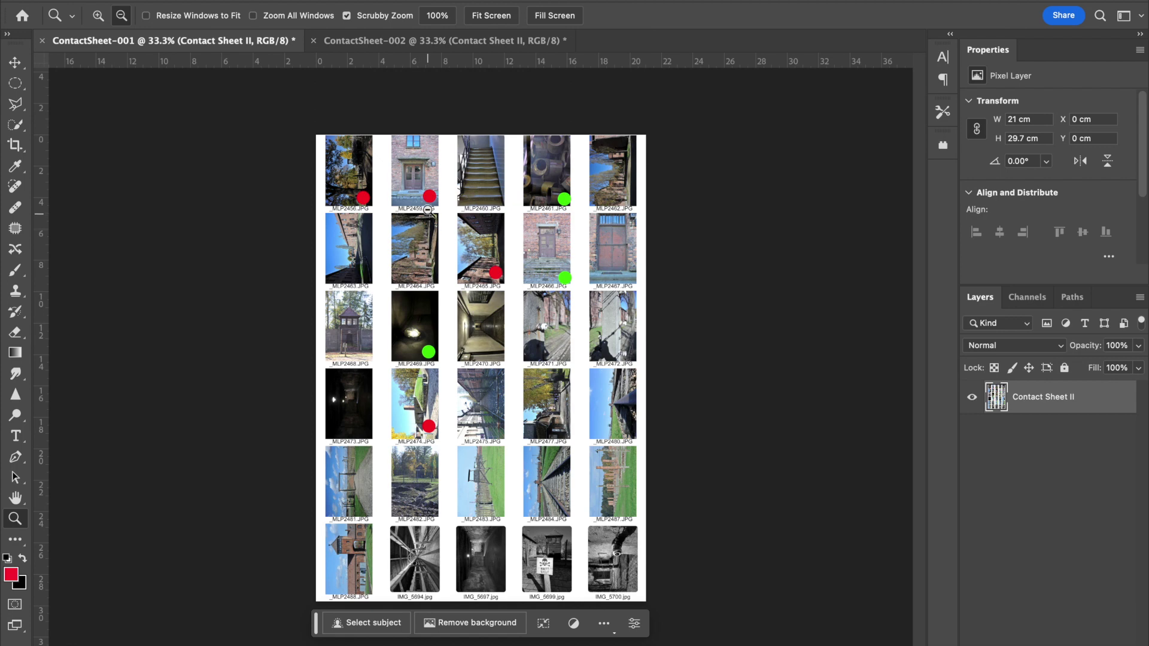